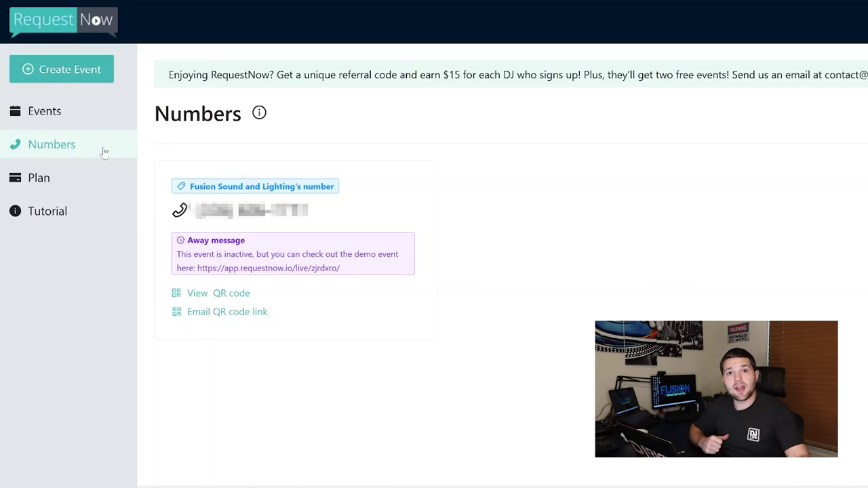
- Look through the upcoming and past events in the account
{"action": "left_click", "coordinate": [40, 113]}
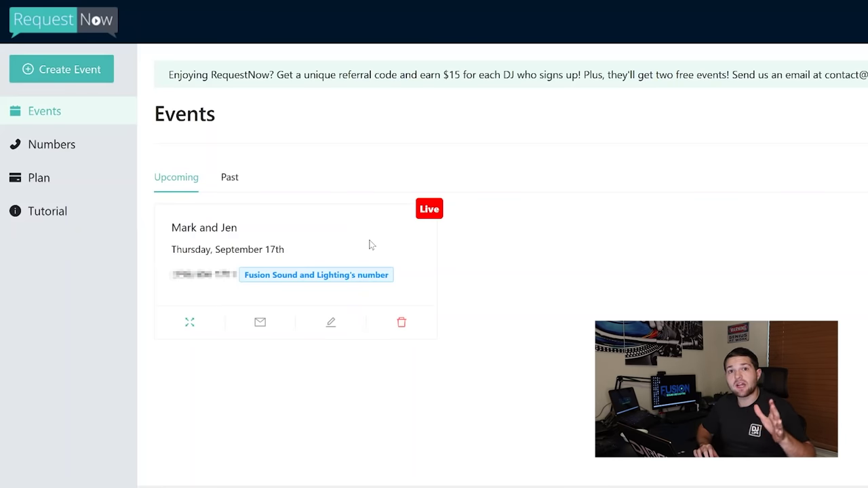
{"action": "left_click", "coordinate": [229, 181]}
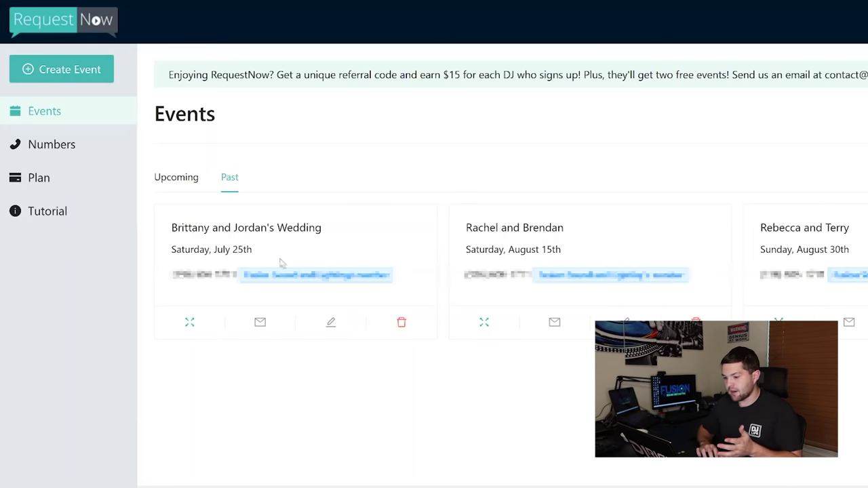
{"action": "left_click", "coordinate": [183, 180]}
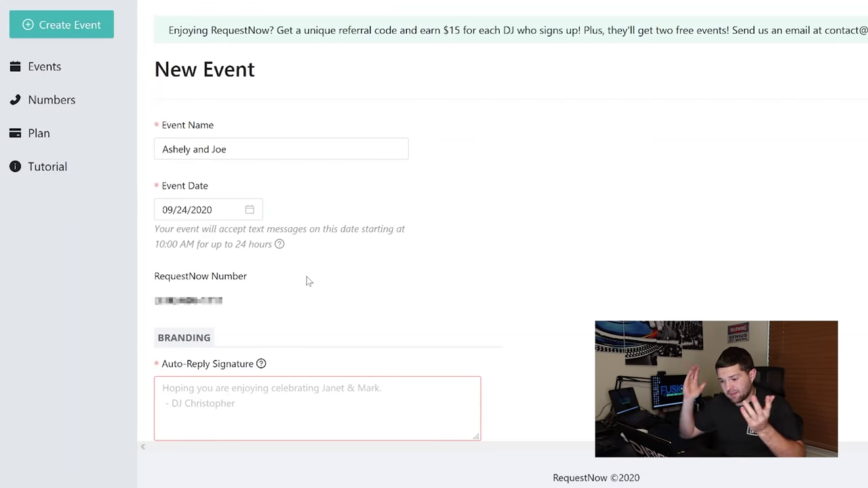
- Set the new event to send out the virtual contact card with the thank-you message when the event ends
{"action": "scroll", "coordinate": [306, 281], "scroll_direction": "down", "scroll_amount": 3}
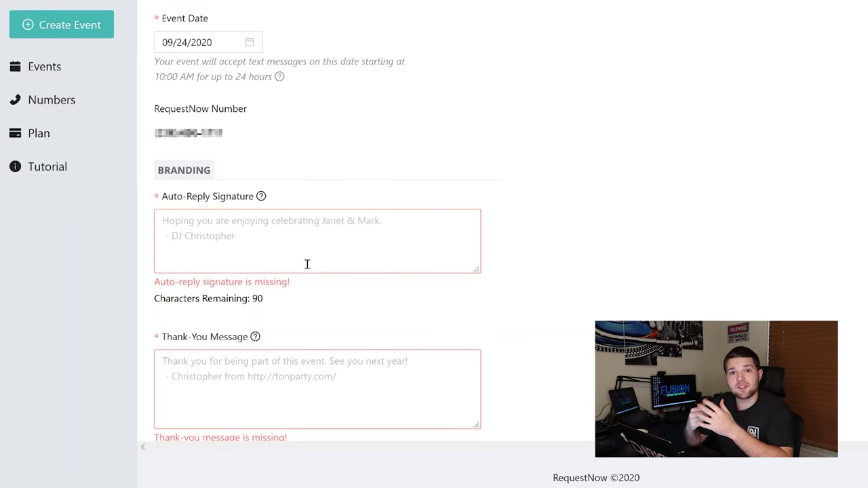
{"action": "scroll", "coordinate": [307, 264], "scroll_direction": "down", "scroll_amount": 2}
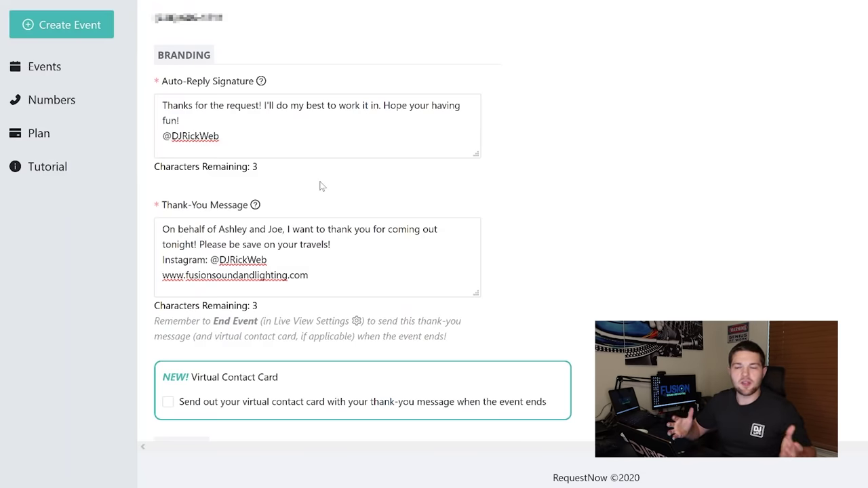
{"action": "scroll", "coordinate": [321, 184], "scroll_direction": "down", "scroll_amount": 1}
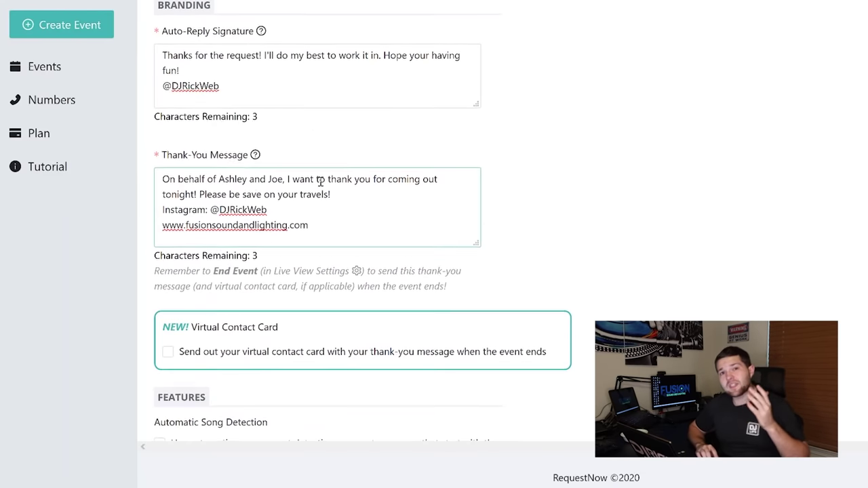
{"action": "scroll", "coordinate": [320, 182], "scroll_direction": "down", "scroll_amount": 1}
{"action": "scroll", "coordinate": [319, 181], "scroll_direction": "down", "scroll_amount": 1}
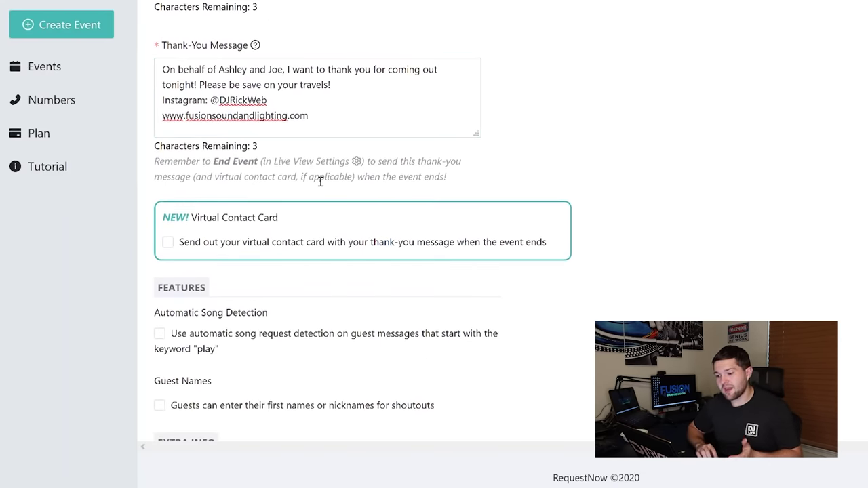
{"action": "scroll", "coordinate": [320, 180], "scroll_direction": "down", "scroll_amount": 1}
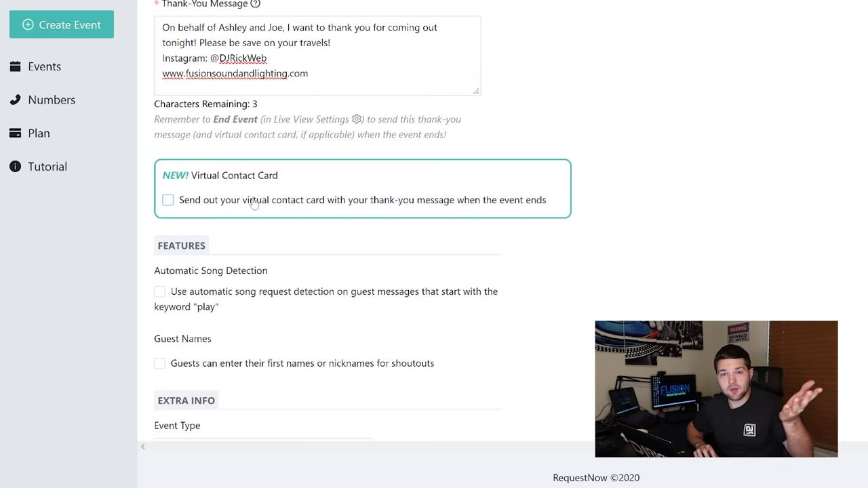
{"action": "left_click", "coordinate": [169, 201]}
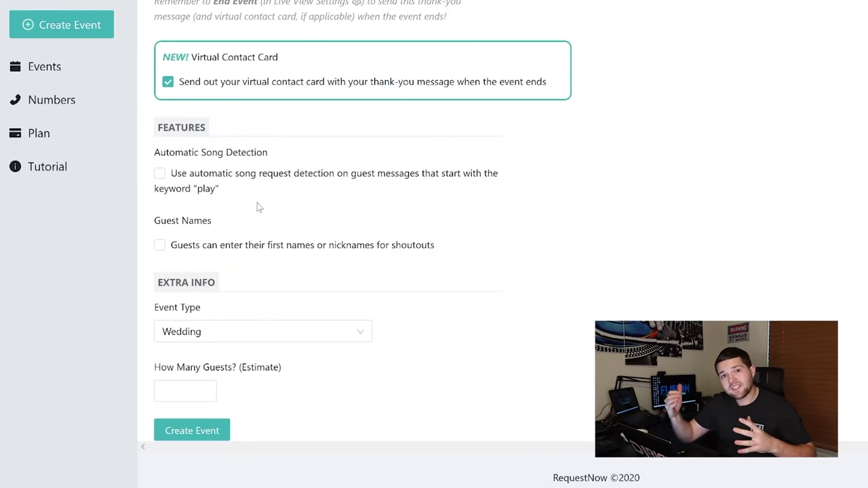
- Enable automatic song detection for the keyword "play" and let guests enter their first names or nicknames for shoutouts
{"action": "left_click", "coordinate": [219, 197]}
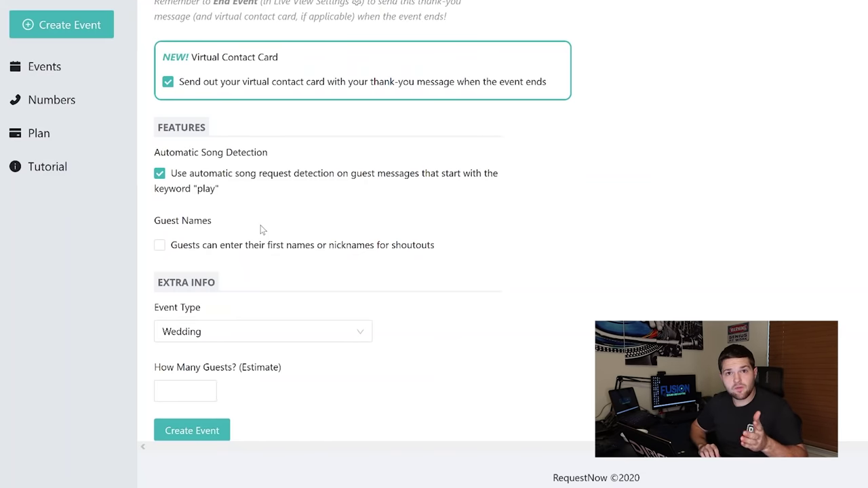
{"action": "left_click", "coordinate": [160, 247]}
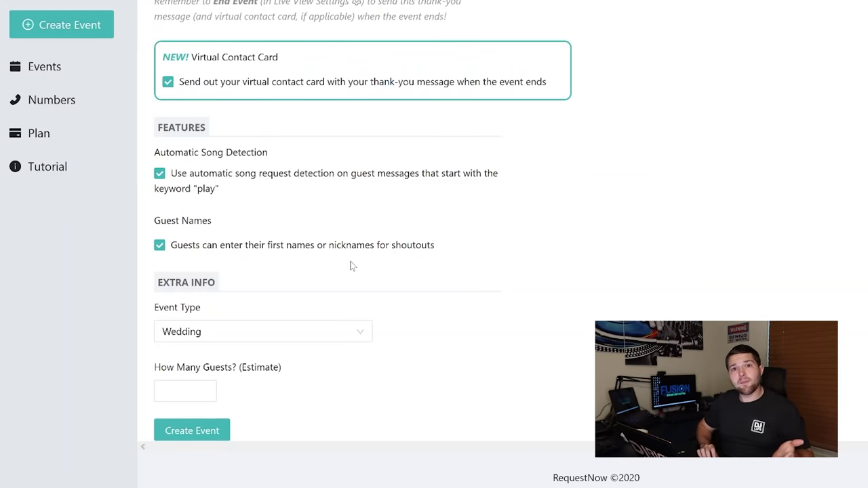
- Keep Wedding as the event type, set the estimated number of guests to 100 and create the event
{"action": "left_click", "coordinate": [341, 335]}
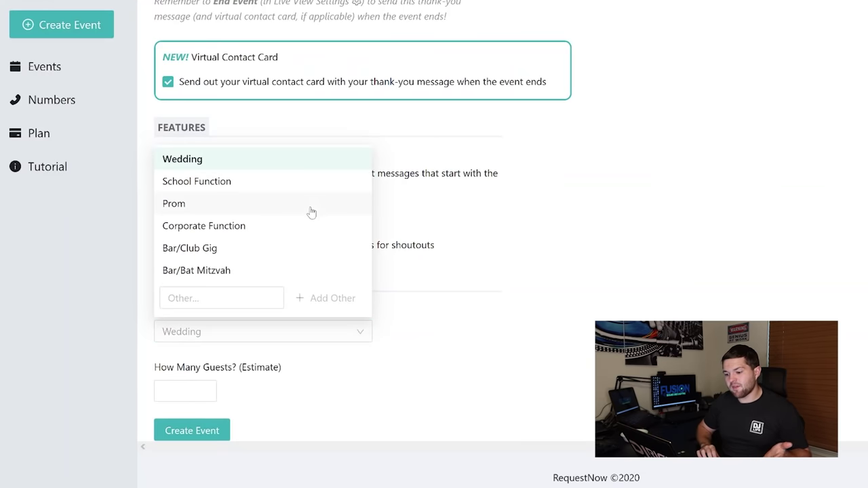
{"action": "left_click", "coordinate": [483, 332]}
{"action": "left_click", "coordinate": [166, 400]}
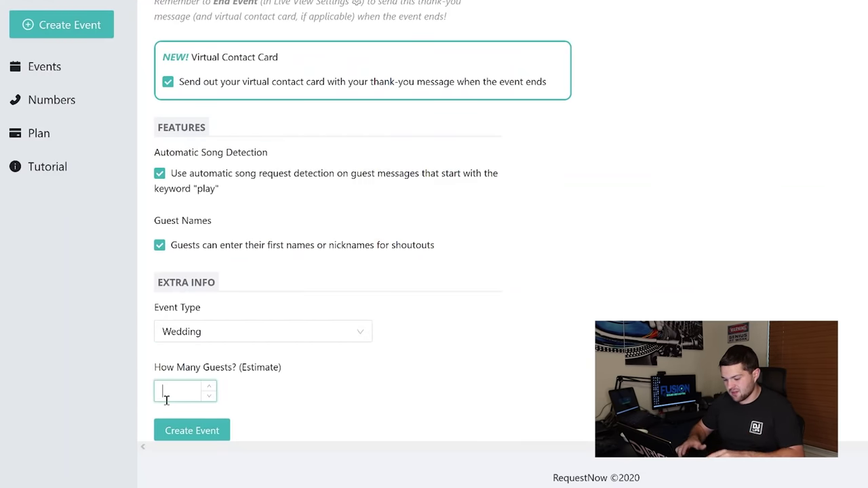
{"action": "type", "text": "100"}
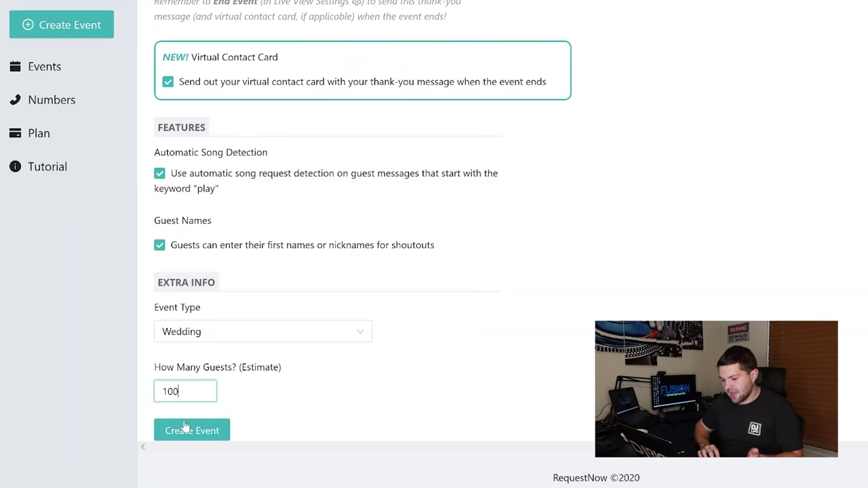
{"action": "left_click", "coordinate": [184, 427]}
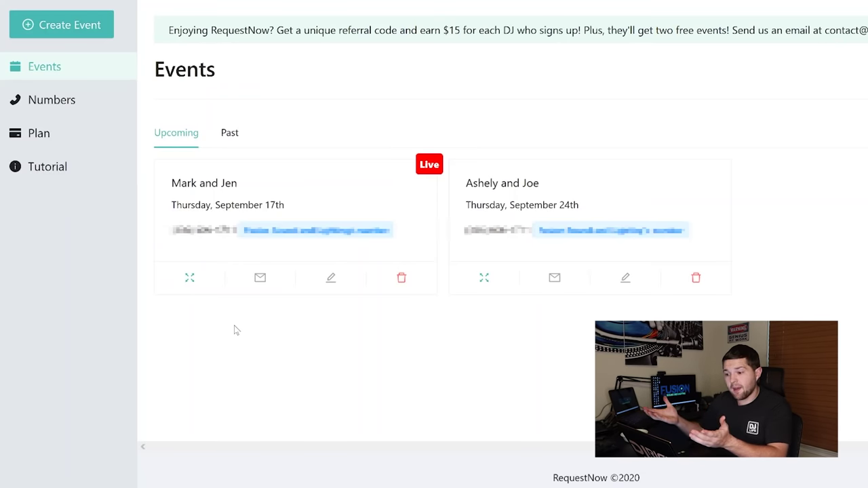
- Check the options for sending the September 17th event's Live View link without sending it, and open that event's live view
{"action": "left_click", "coordinate": [259, 279]}
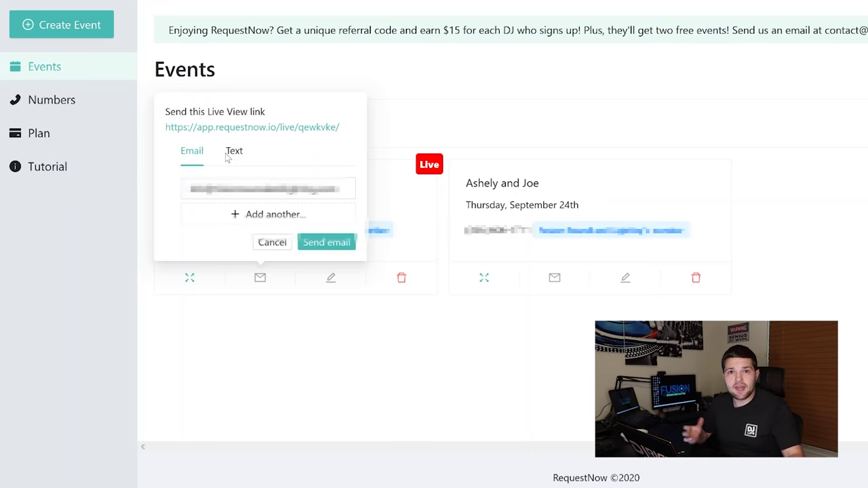
{"action": "left_click", "coordinate": [272, 244]}
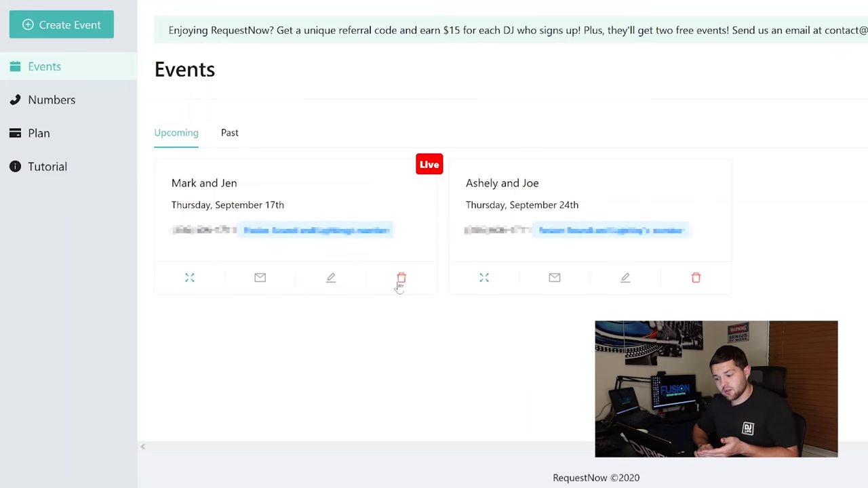
{"action": "left_click", "coordinate": [192, 278]}
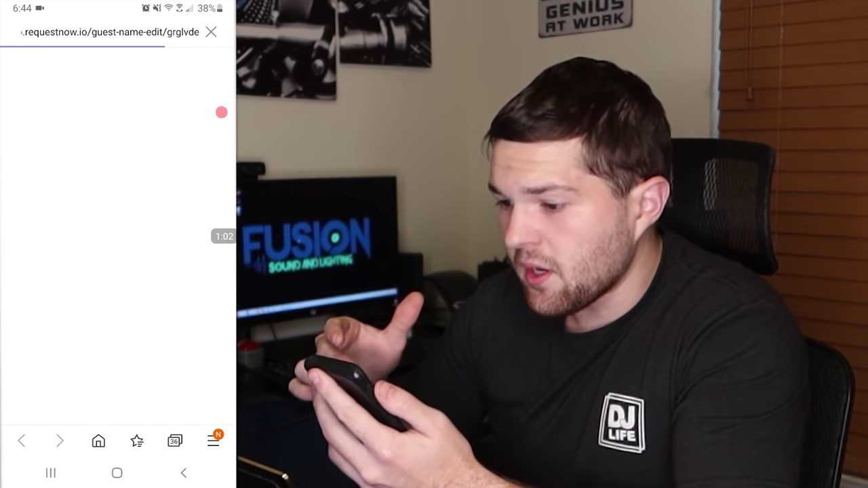
- On the phone, enter the guest's name on the guest-name page and submit it
{"action": "left_click", "coordinate": [221, 111]}
{"action": "left_click", "coordinate": [221, 110]}
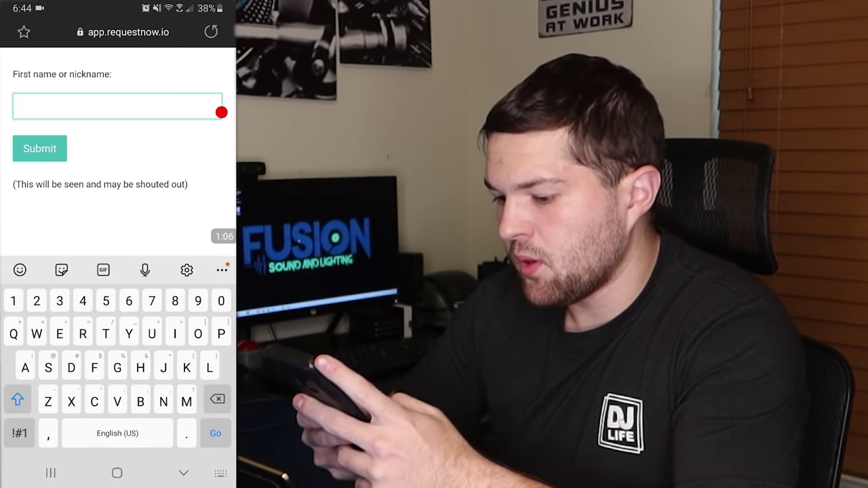
{"action": "type", "text": "Rick "}
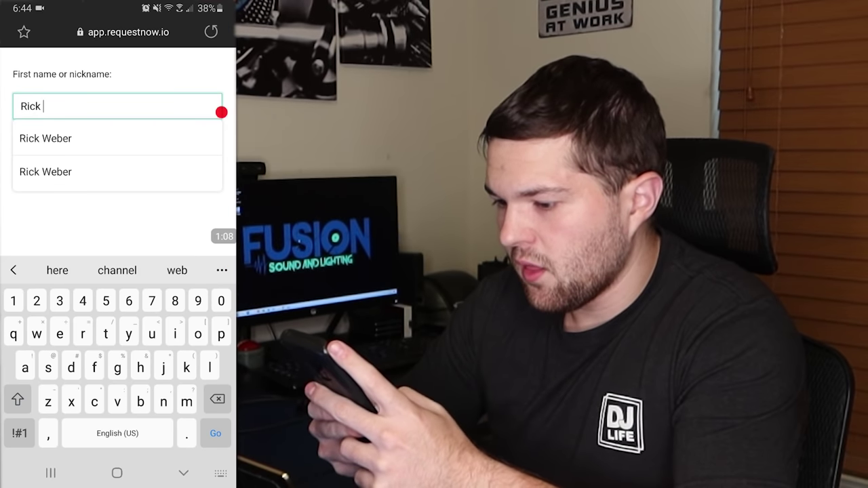
{"action": "type", "text": "web"}
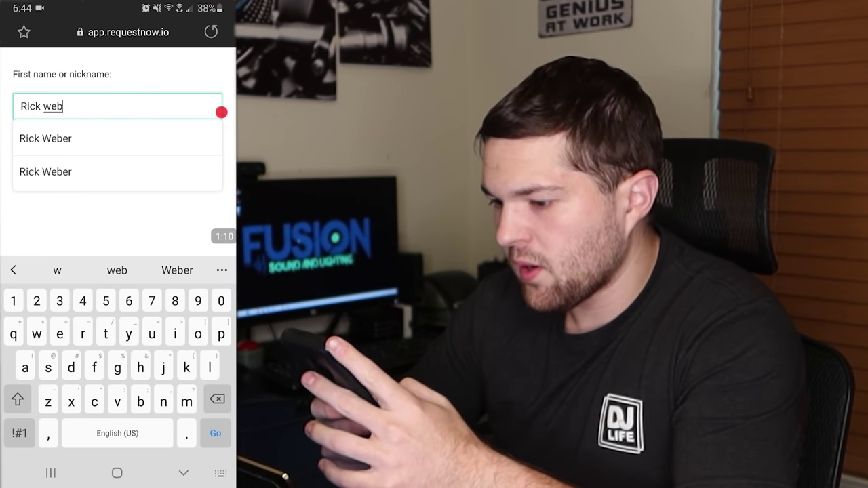
{"action": "key", "text": "Return"}
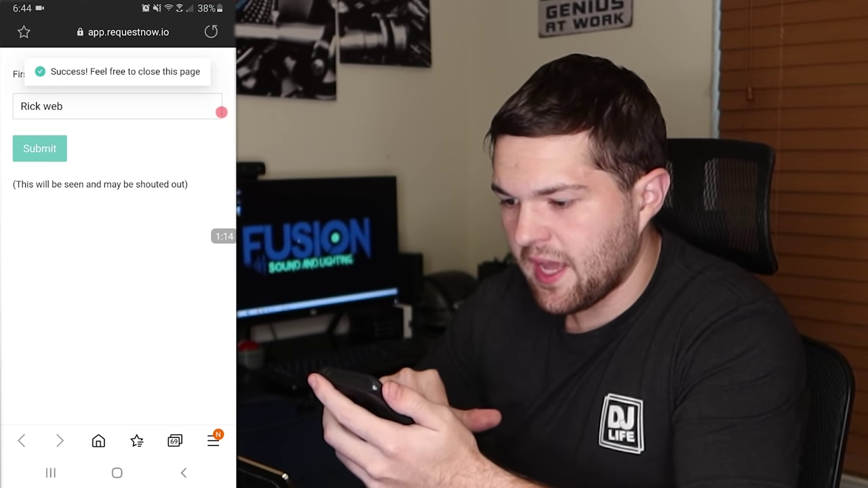
- Return to the RequestNow text conversation on the phone and review the song requests and automatic replies
{"action": "key", "text": "Escape"}
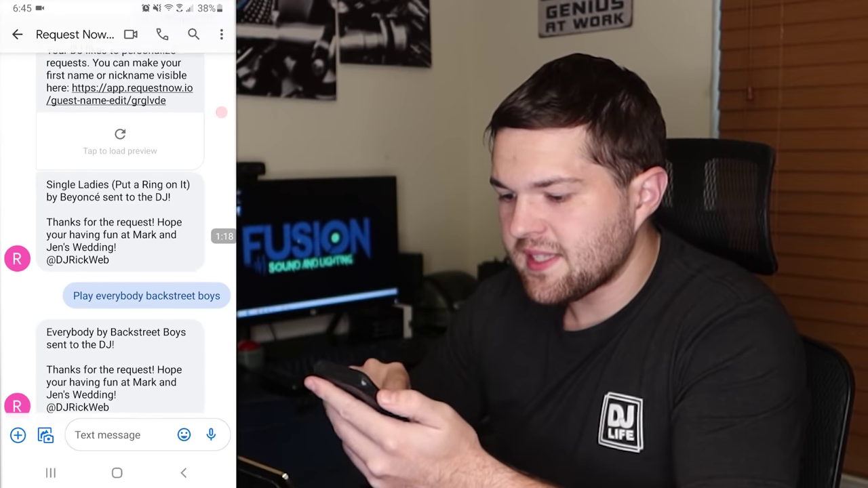
{"action": "left_click_drag", "start_coordinate": [221, 112], "coordinate": [221, 112]}
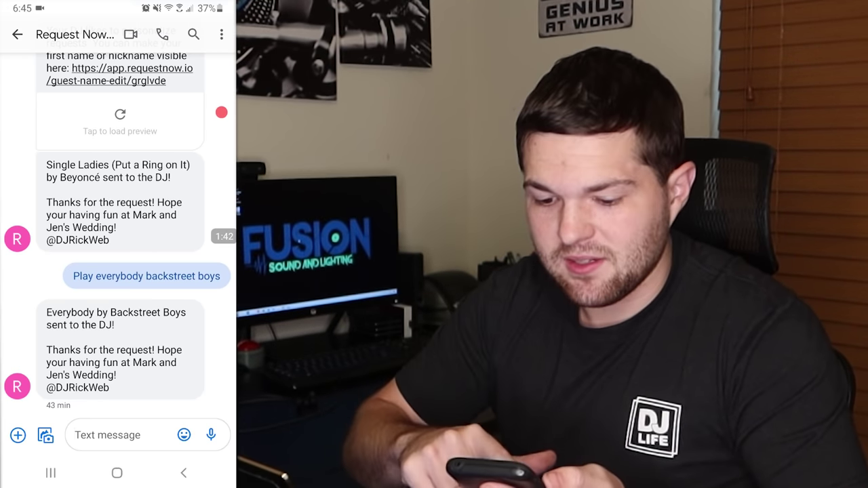
{"action": "scroll", "coordinate": [120, 238], "scroll_direction": "up", "scroll_amount": 3}
{"action": "scroll", "coordinate": [120, 237], "scroll_direction": "up", "scroll_amount": 1}
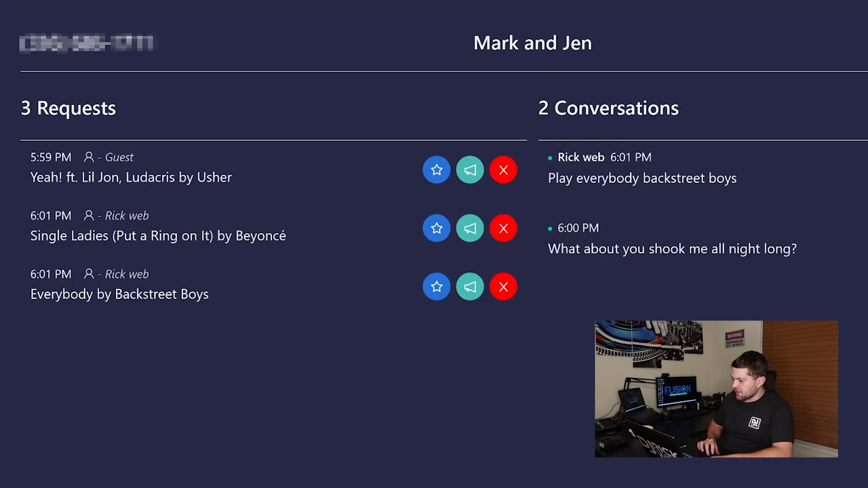
- In the event's live view, read the conversation "What about you shook me all night long?" and close it without replying
{"action": "left_click", "coordinate": [671, 248]}
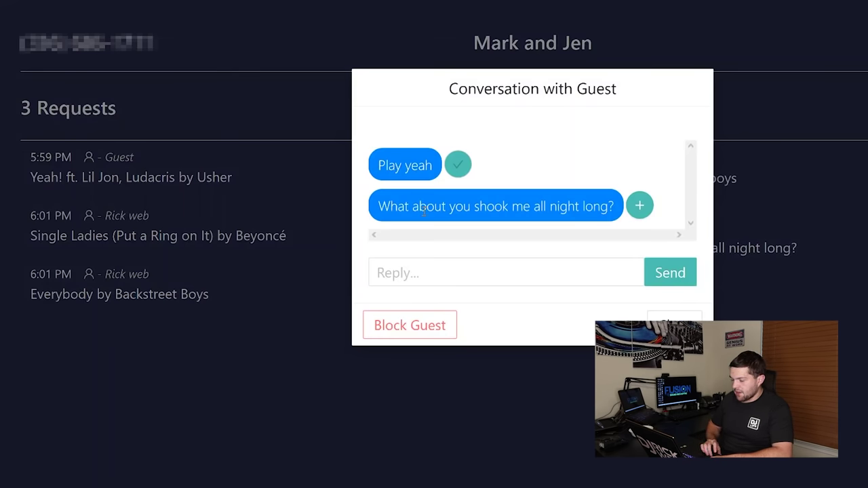
{"action": "left_click", "coordinate": [412, 271]}
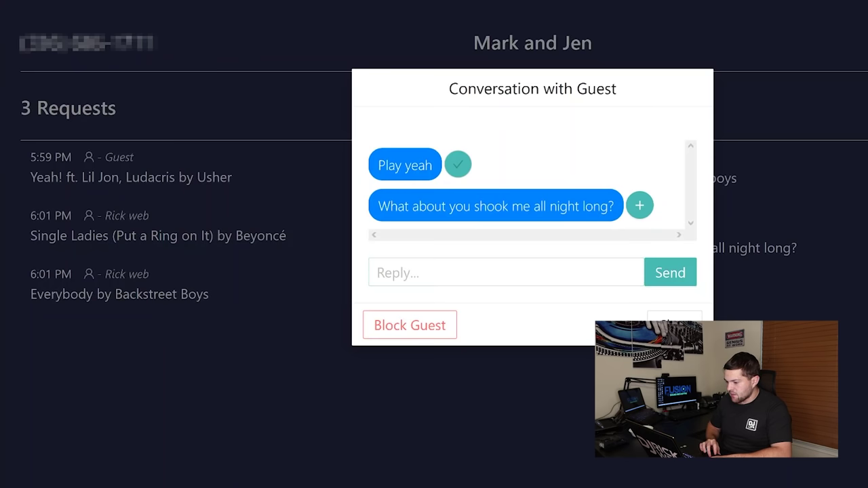
{"action": "key", "text": "Escape"}
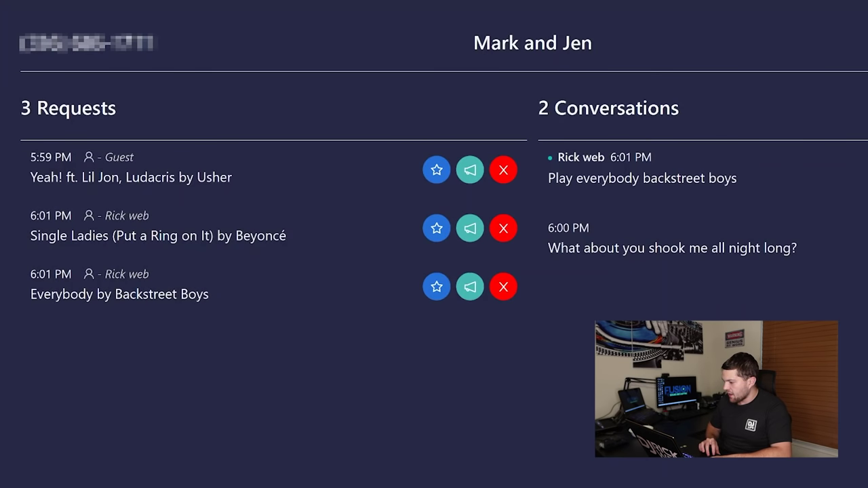
- Open the conversation containing "Play everybody backstreet boys" and start a reply to the guest
{"action": "left_click", "coordinate": [642, 177]}
{"action": "left_click", "coordinate": [472, 270]}
{"action": "type", "text": "Wh"}
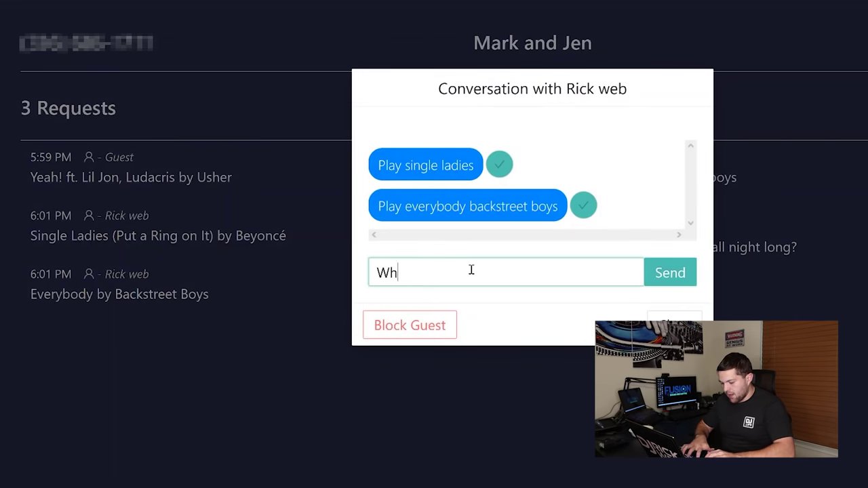
{"action": "type", "text": "at up man"}
{"action": "key", "text": "BackSpace"}
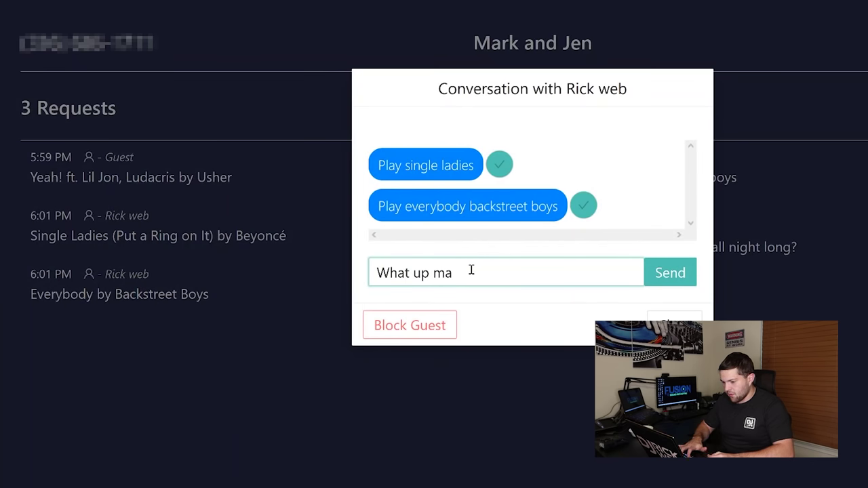
{"action": "key", "text": "BackSpace"}
{"action": "key", "text": "BackSpace"}
{"action": "key", "text": "BackSpace"}
{"action": "key", "text": "BackSpace"}
{"action": "key", "text": "BackSpace"}
{"action": "key", "text": "BackSpace"}
{"action": "key", "text": "BackSpace"}
{"action": "key", "text": "BackSpace"}
{"action": "key", "text": "BackSpace"}
{"action": "key", "text": "BackSpace"}
- Send the guest the reply "What version do you want?"
{"action": "type", "text": "What version d"}
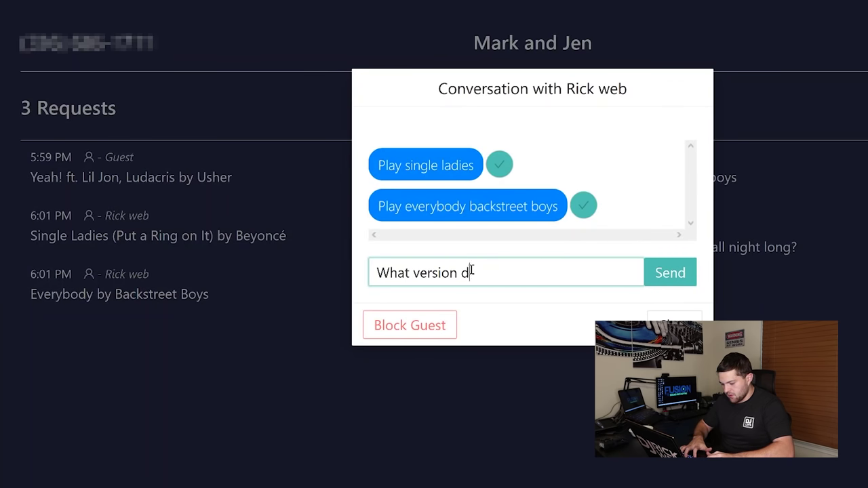
{"action": "type", "text": "o you want"}
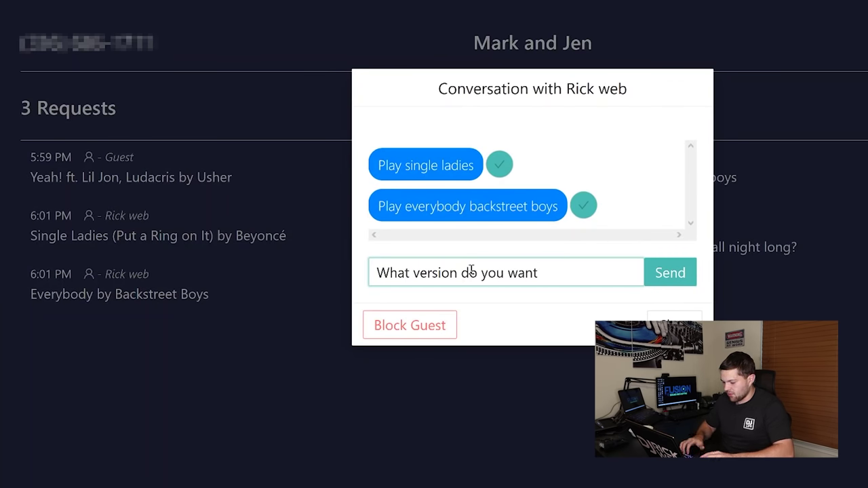
{"action": "type", "text": "?"}
{"action": "key", "text": "Return"}
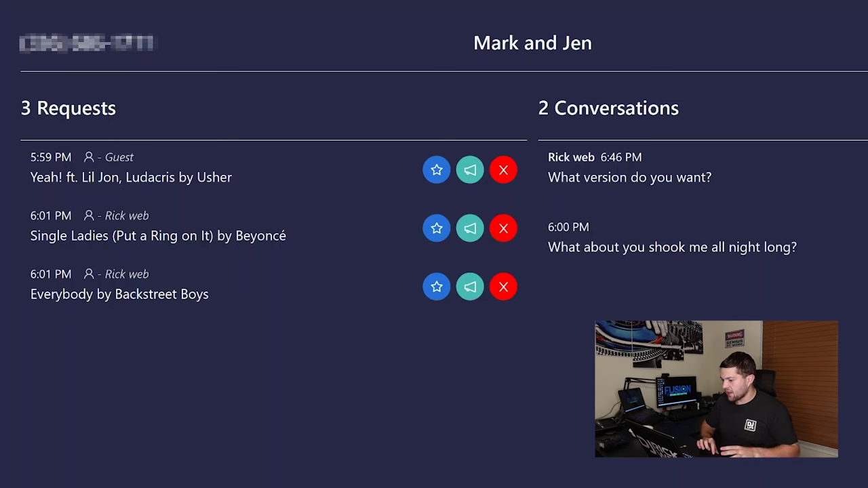
- Remove the "What about you shook me all night long?" conversation from the list and star the request for Everybody by Backstreet Boys
{"action": "left_click", "coordinate": [792, 263]}
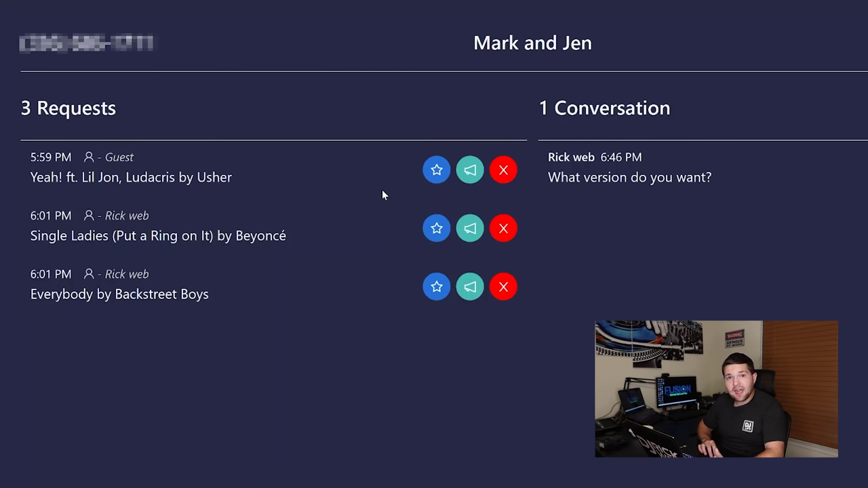
{"action": "left_click", "coordinate": [436, 287]}
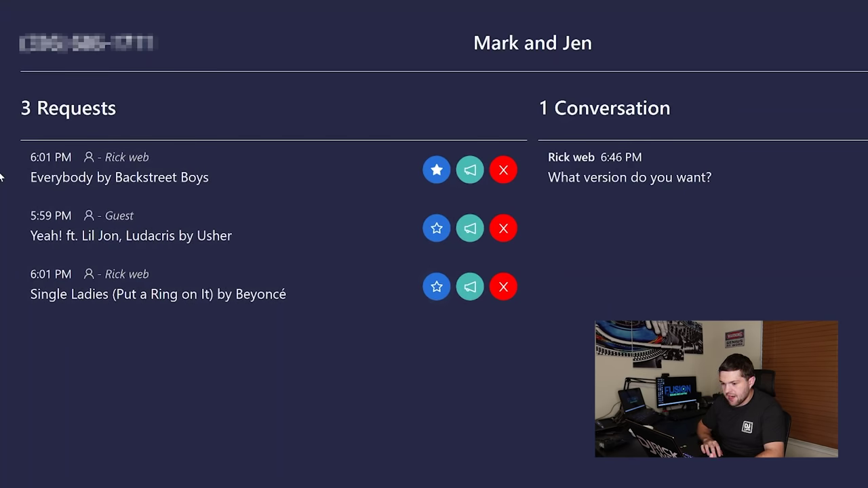